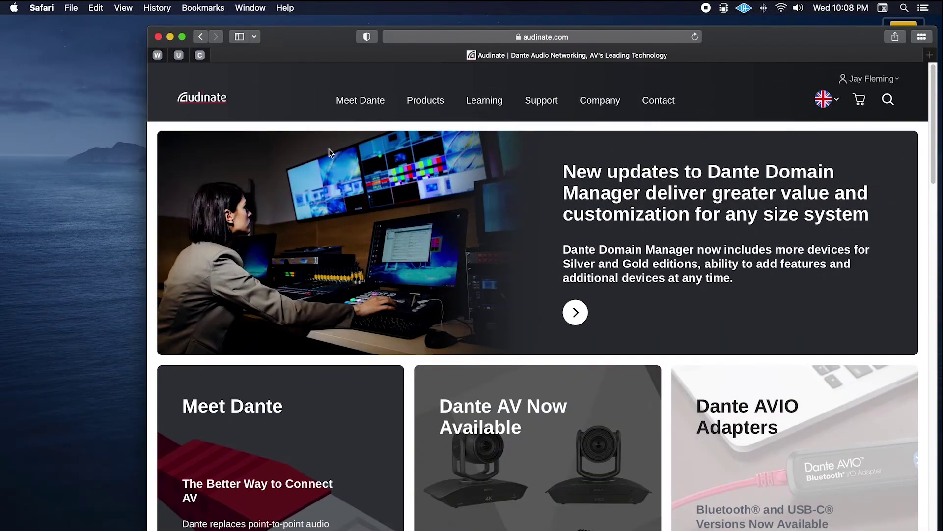
# Scroll audinate.com down to the Download Software links for Dante Controller and Dante Virtual Soundcard
pyautogui.scroll(-10, 267, 210)
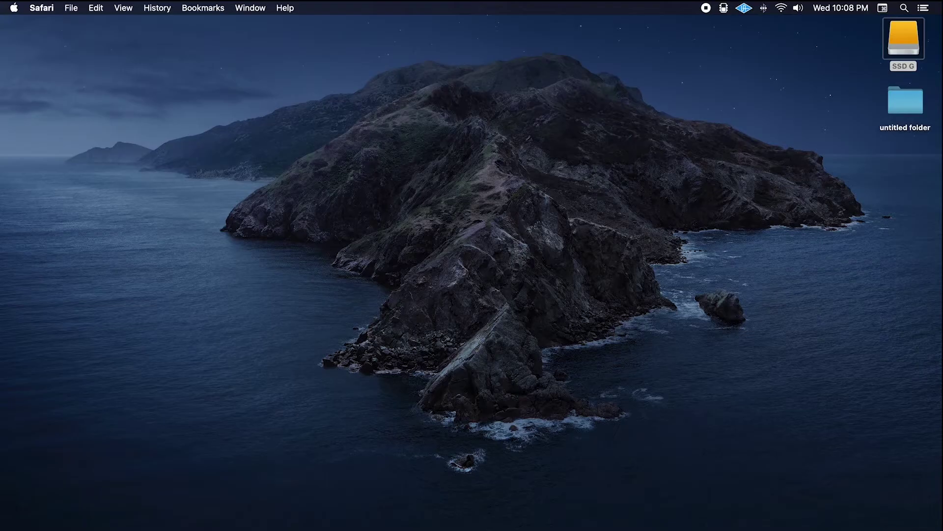
# Launch Dante Virtual Soundcard, keep 16 × 16 audio channels, and start it at 4 ms latency
pyautogui.moveTo(610, 516)
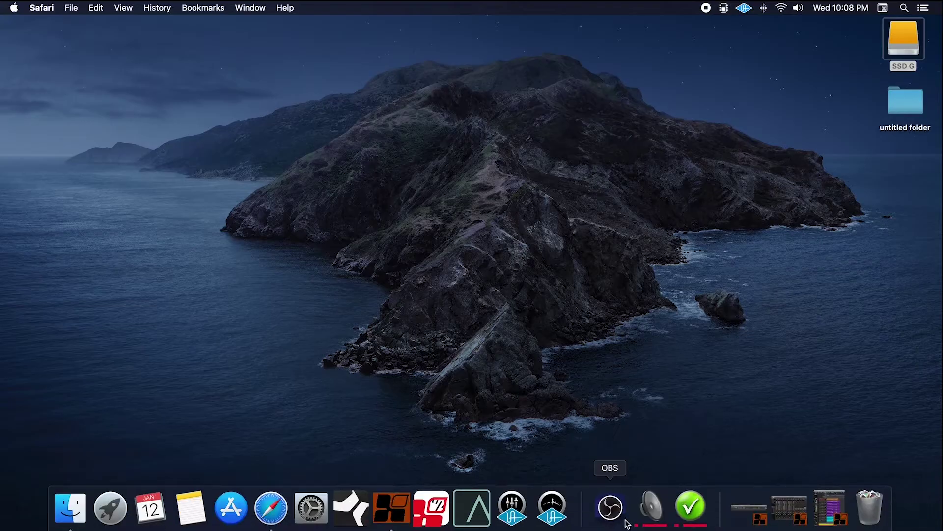
pyautogui.click(654, 514)
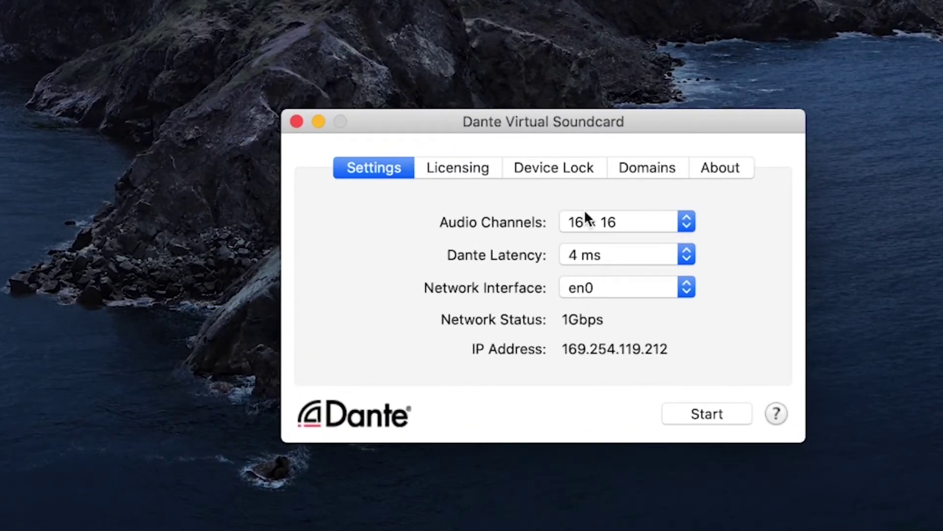
pyautogui.click(687, 222)
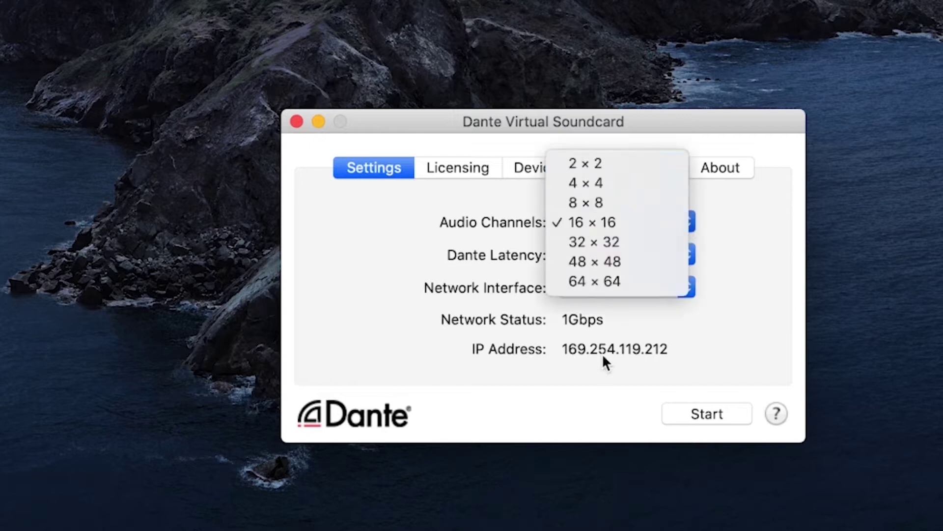
pyautogui.click(714, 258)
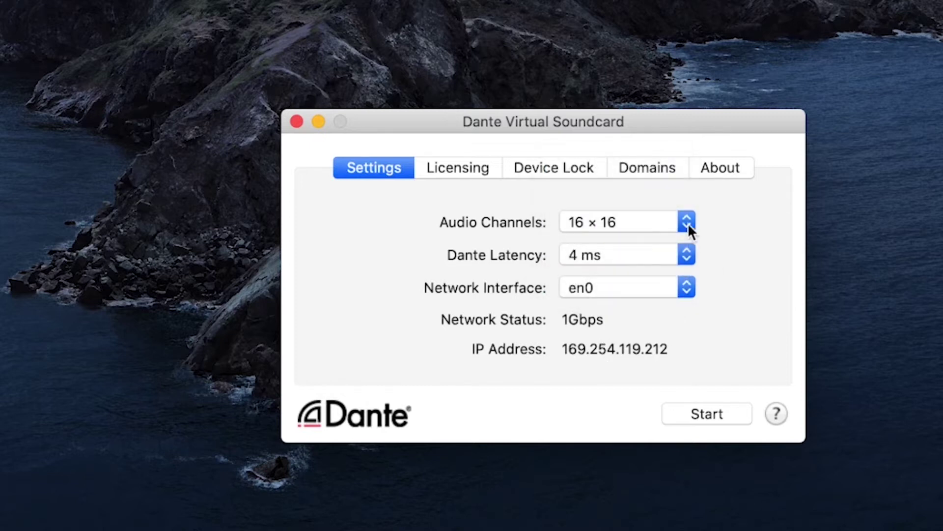
pyautogui.click(711, 413)
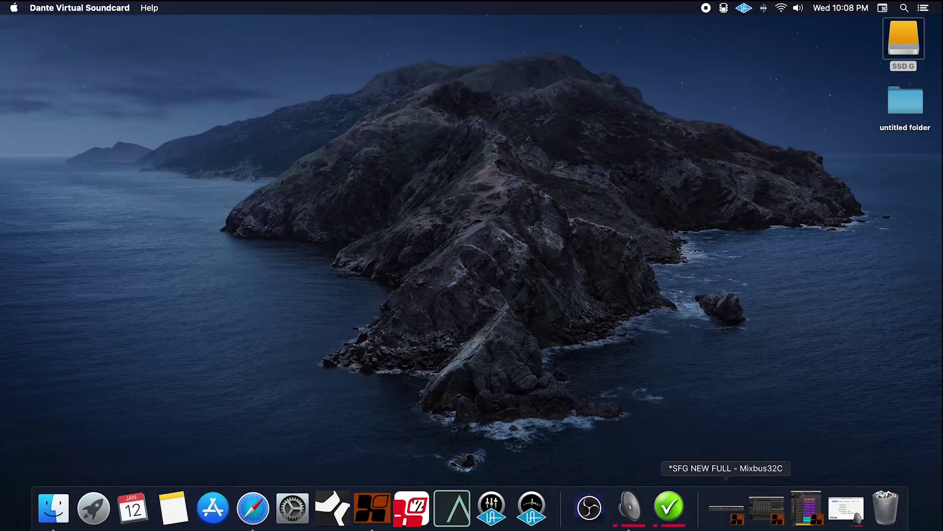
# Launch Dante Controller and expand Receivers and Transmitters into the full routing grid
pyautogui.click(670, 525)
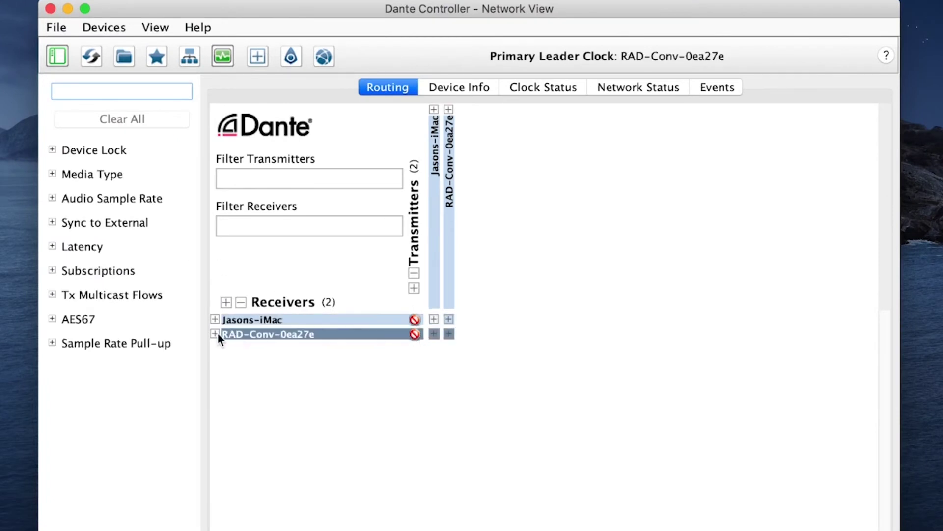
pyautogui.click(226, 302)
pyautogui.click(415, 287)
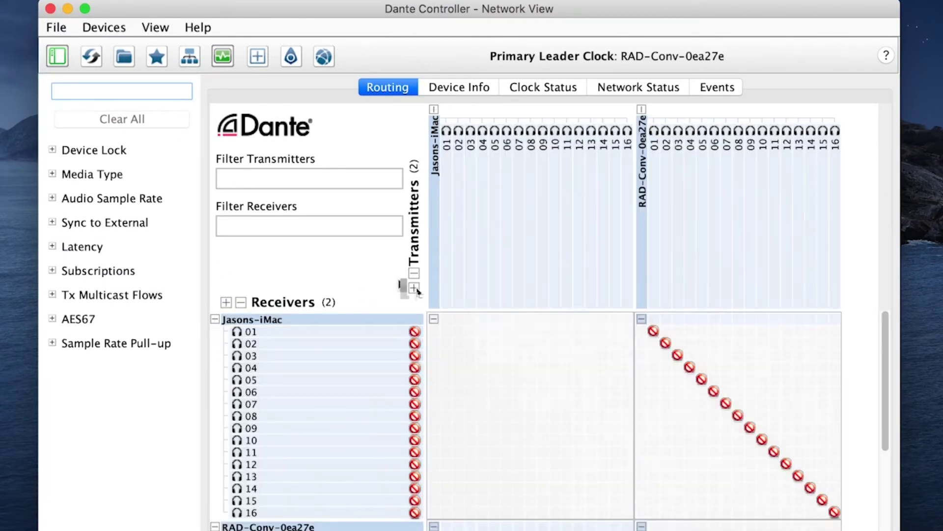
# Review the iMac and RAD-Conv-0ea27e grid, then show the 44.1k/48k sample rate filter options
pyautogui.scroll(-3, 566, 379)
pyautogui.scroll(-3, 560, 382)
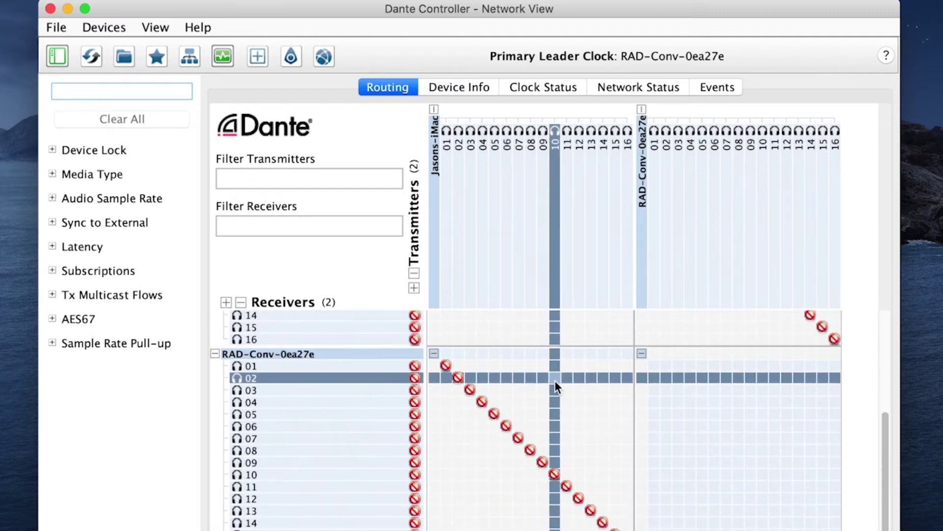
pyautogui.scroll(5, 556, 386)
pyautogui.scroll(-3, 555, 380)
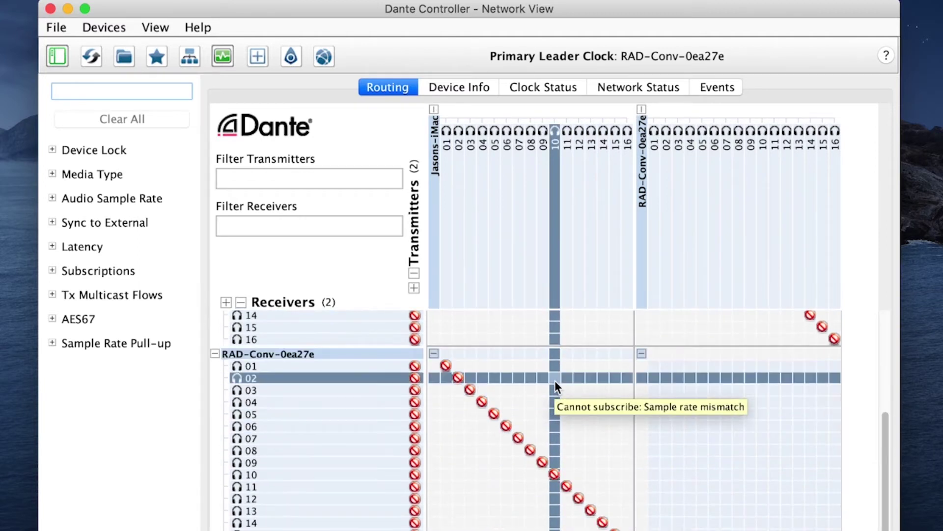
pyautogui.scroll(3, 555, 380)
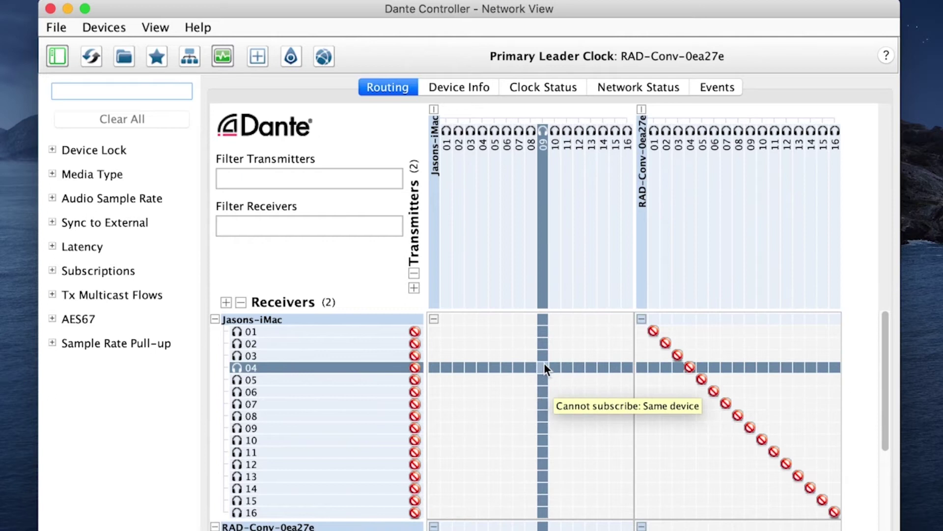
pyautogui.scroll(-3, 544, 363)
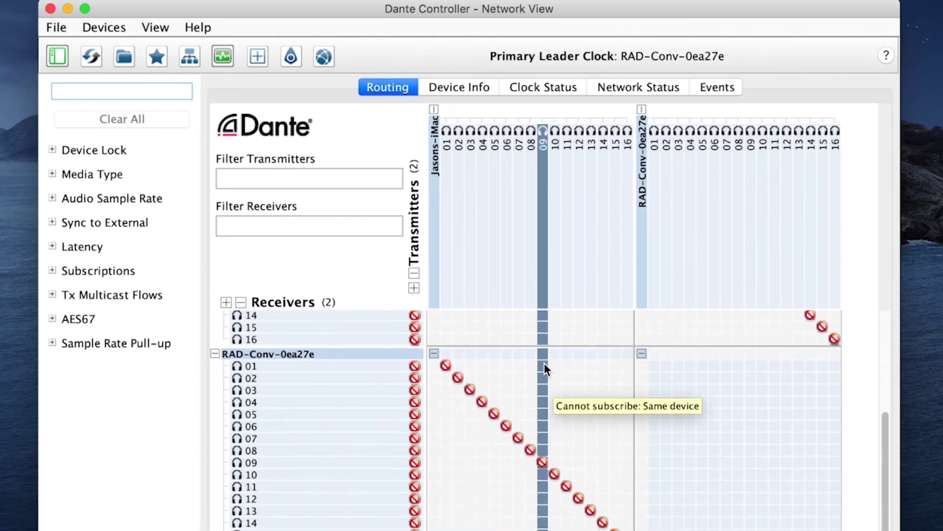
pyautogui.scroll(3, 544, 362)
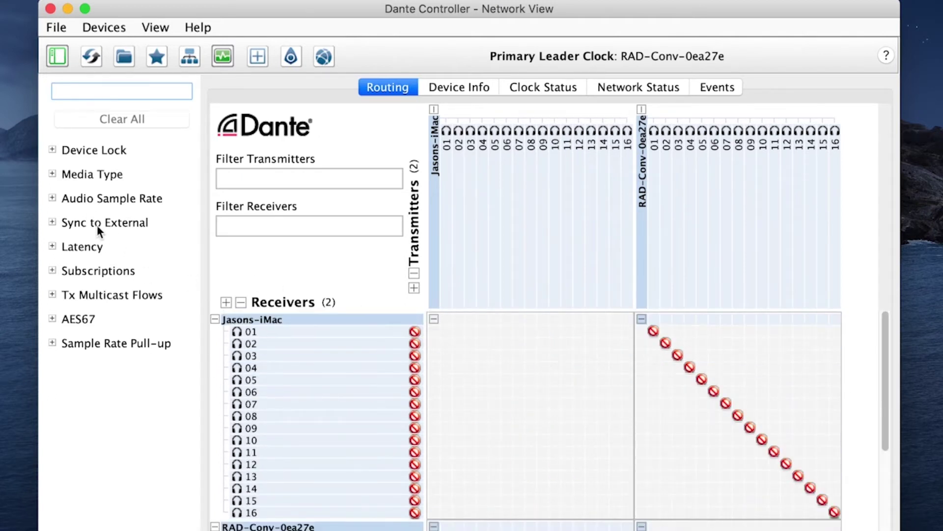
pyautogui.click(52, 199)
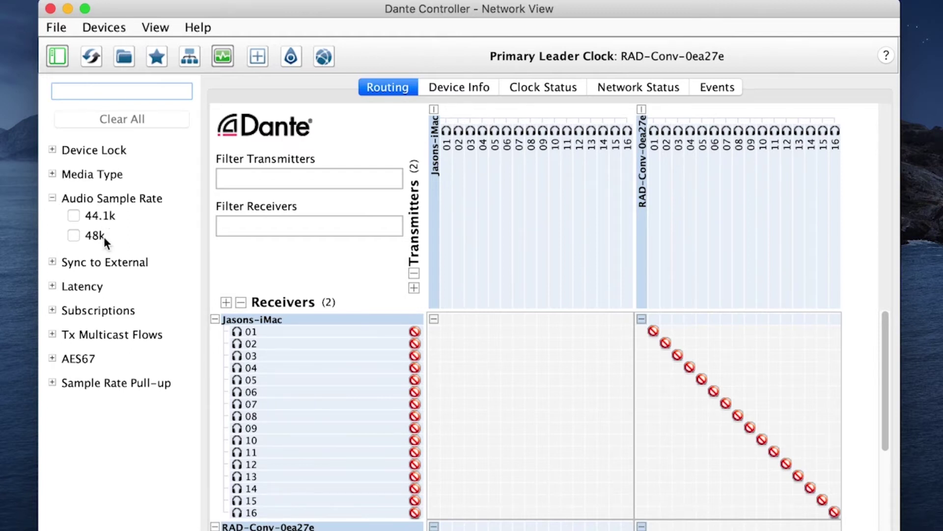
pyautogui.click(55, 197)
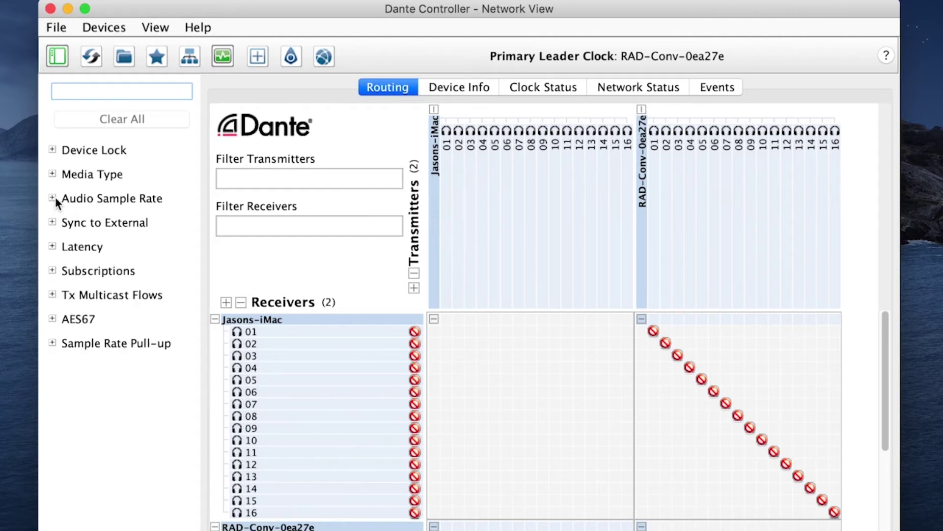
pyautogui.click(102, 26)
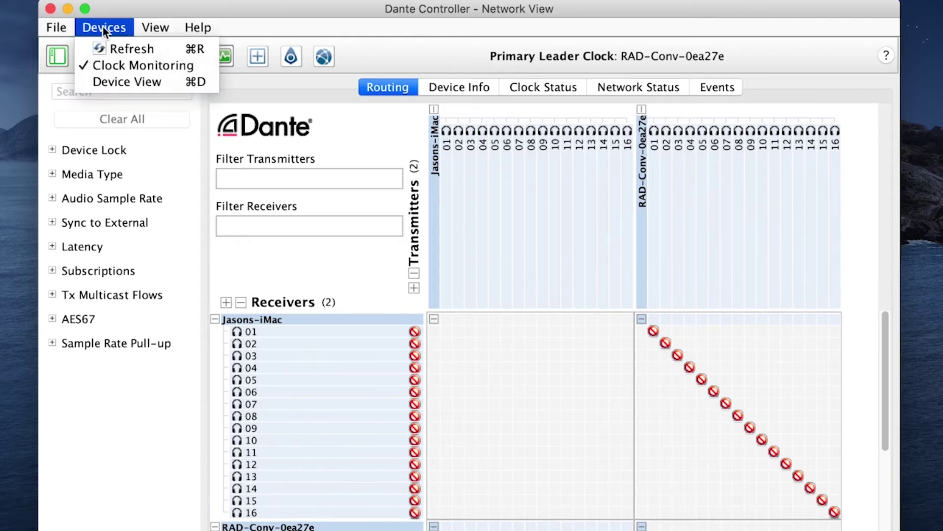
# Show Jasons-iMac's Device Config: 44.1k sample rate, PCM 24 encoding, 4.0 msec latency
pyautogui.click(124, 84)
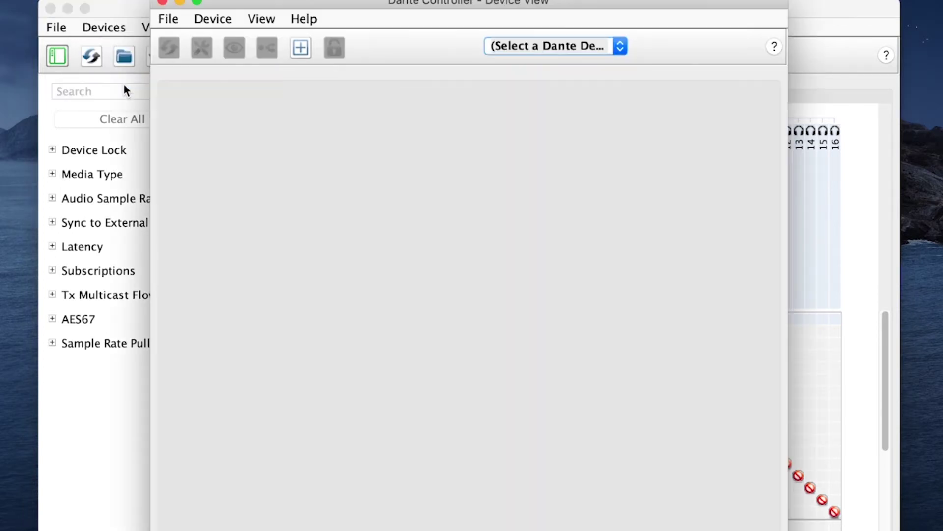
pyautogui.click(597, 46)
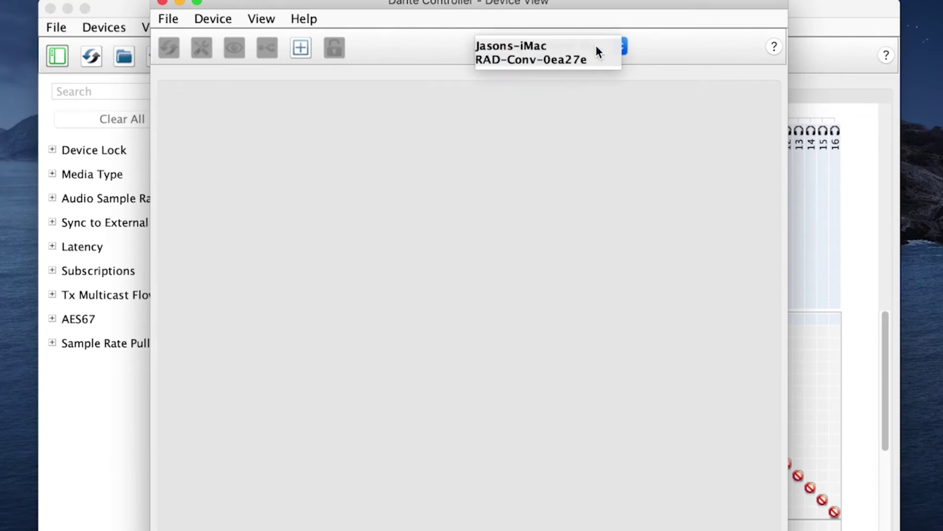
pyautogui.click(517, 46)
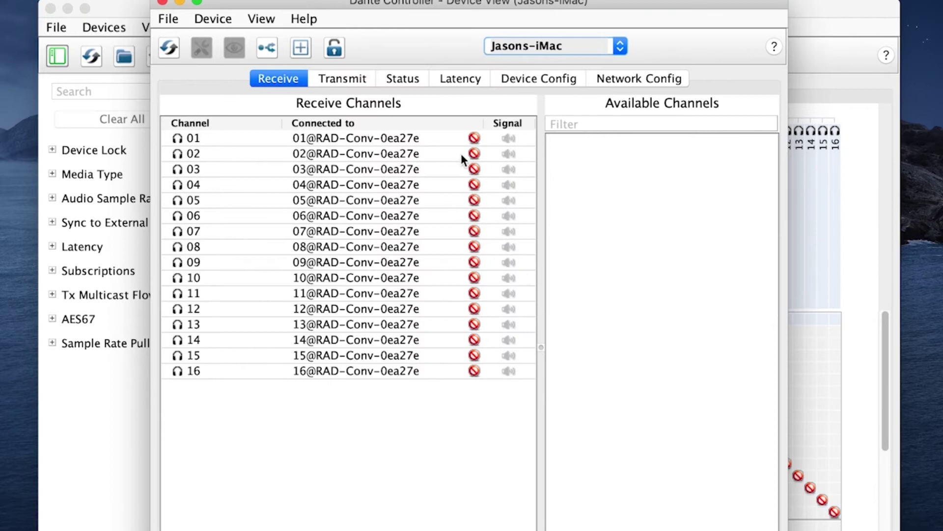
pyautogui.click(532, 81)
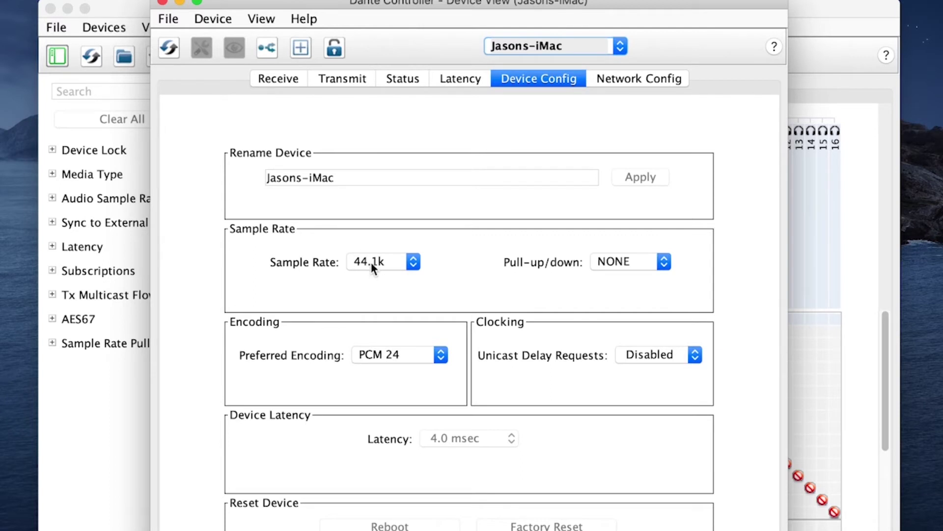
# Switch the Device View to RAD-Conv-0ea27e and confirm its sample rate change from 48k to 44.1k
pyautogui.click(560, 48)
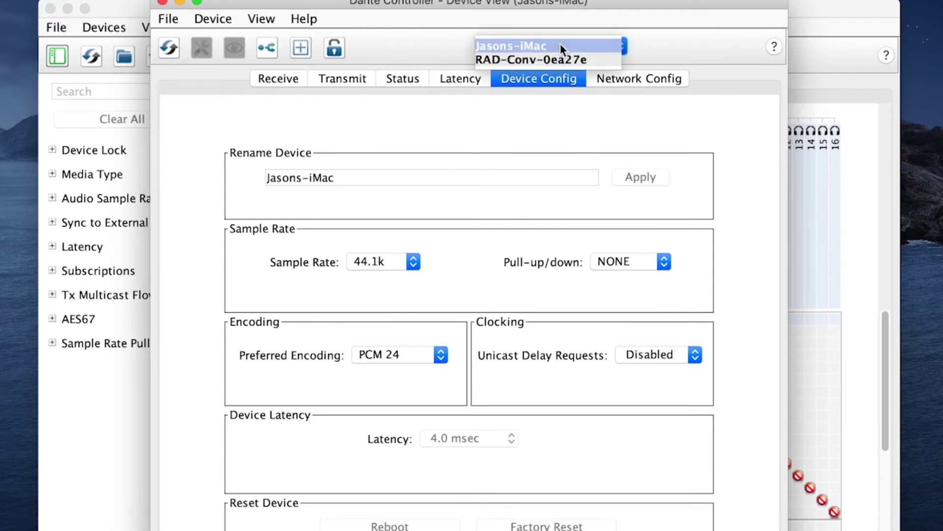
pyautogui.click(538, 60)
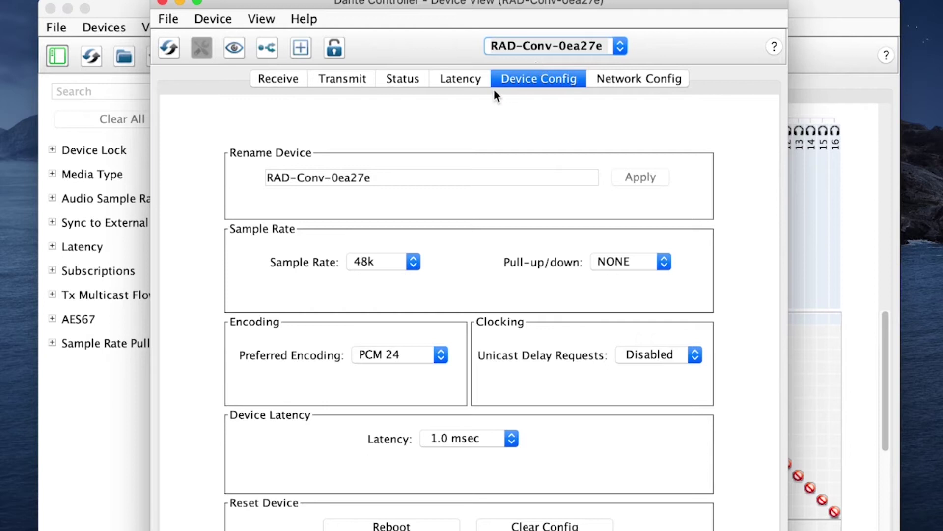
pyautogui.click(386, 259)
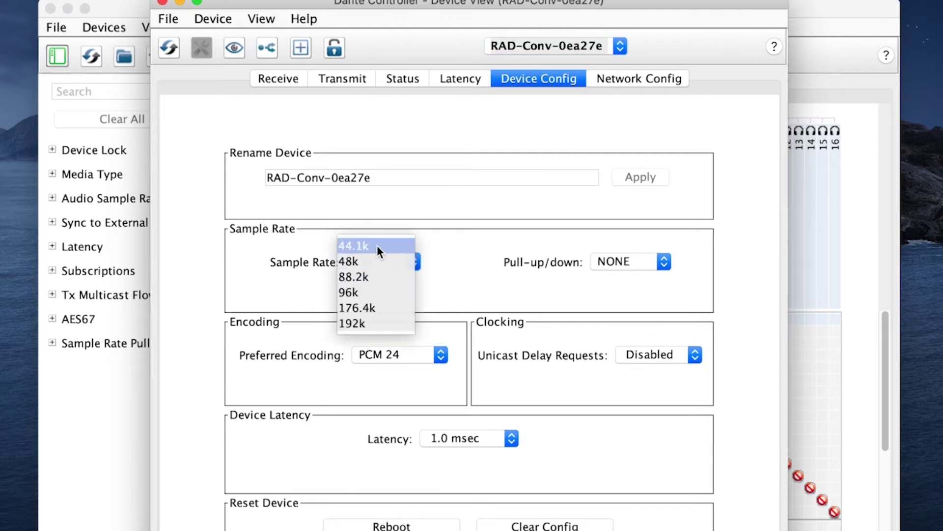
pyautogui.click(376, 246)
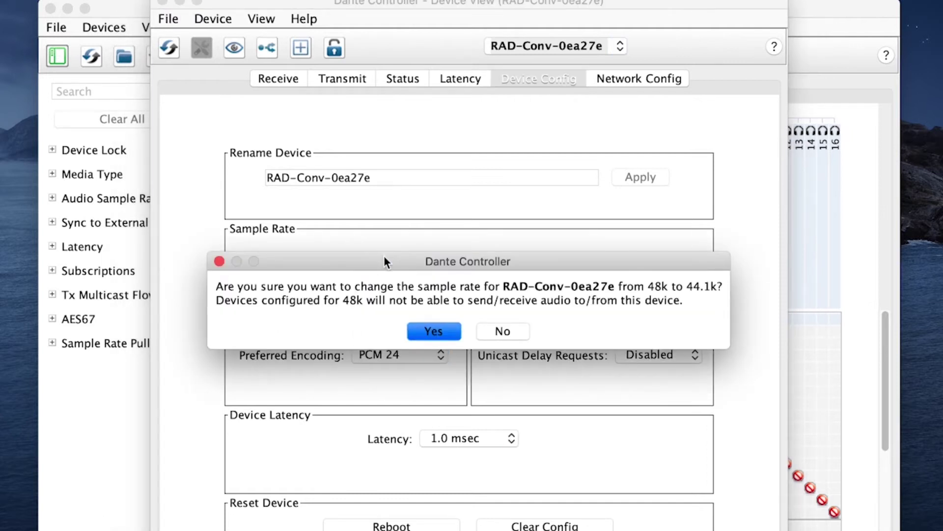
pyautogui.click(432, 331)
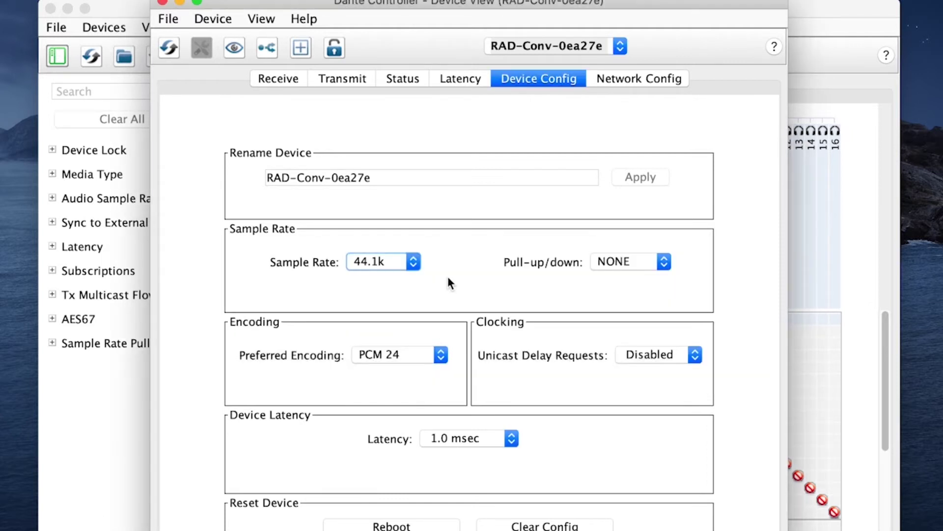
# Close the converter's Device View, verify the routing grid is all green, and minimise Dante Controller
pyautogui.click(162, 2)
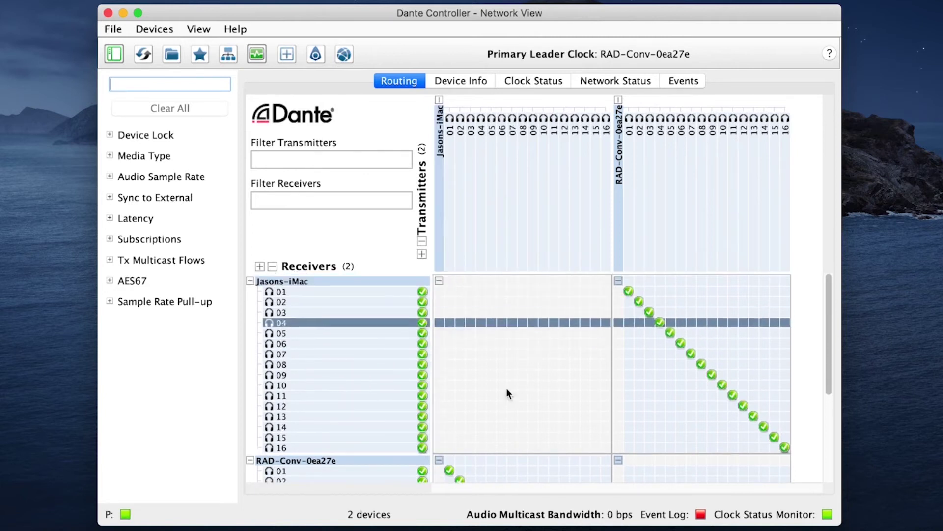
pyautogui.scroll(-5, 514, 376)
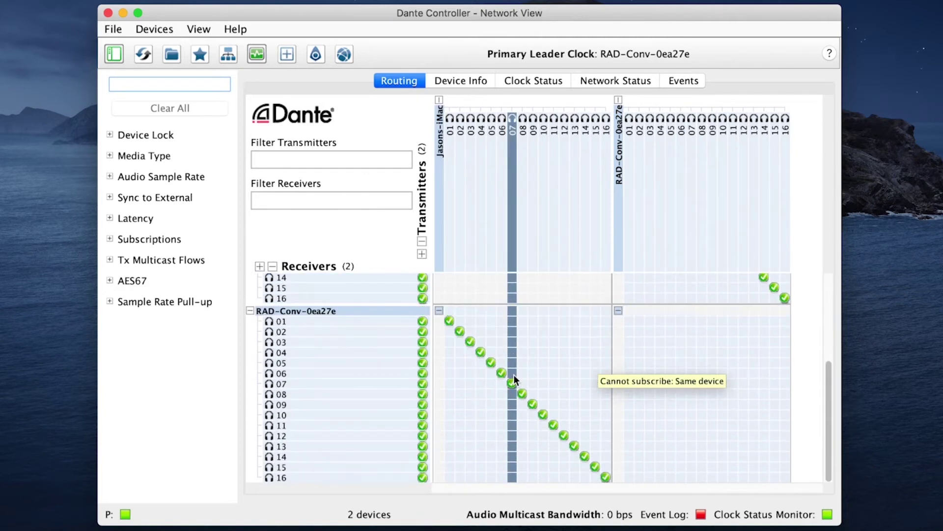
pyautogui.scroll(5, 514, 377)
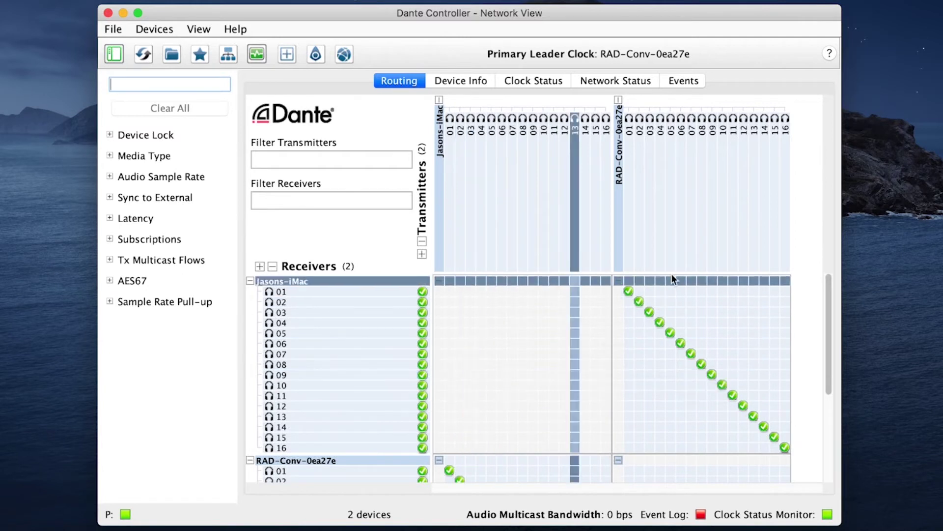
pyautogui.scroll(-5, 495, 337)
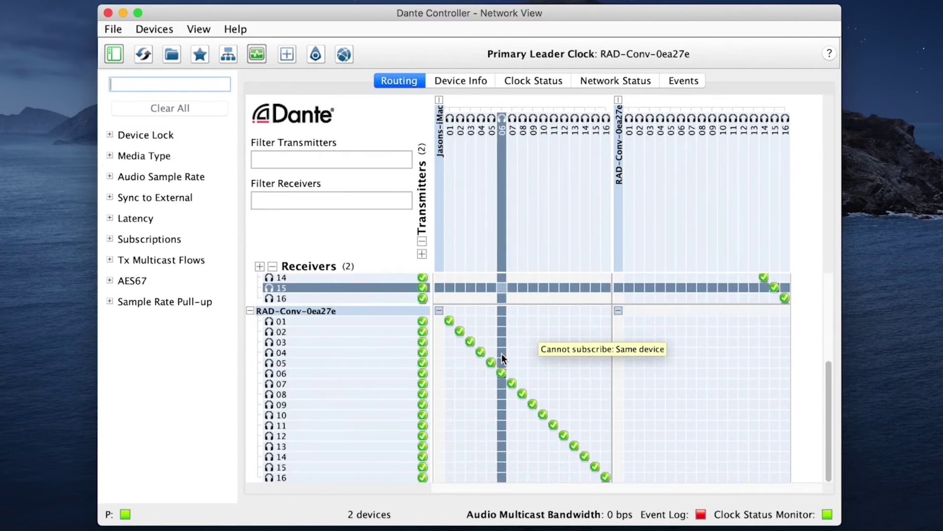
pyautogui.click(124, 13)
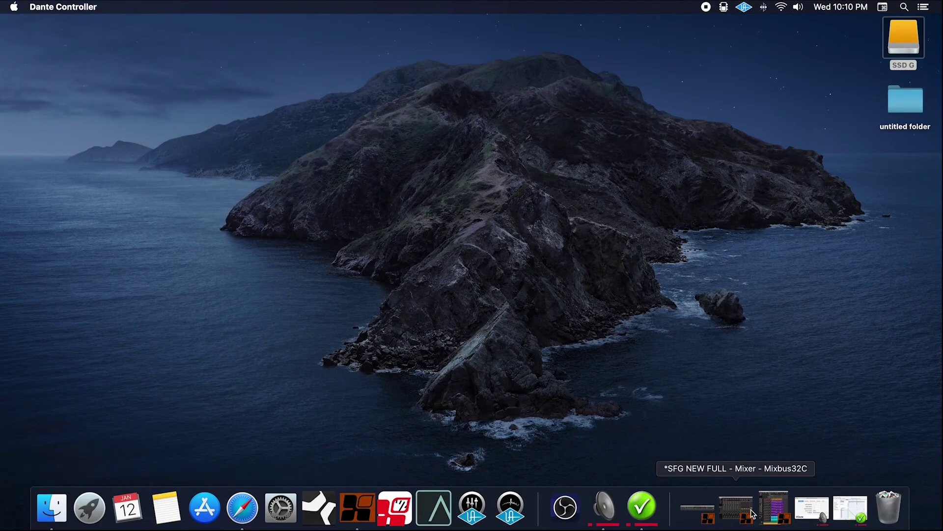
# Restore the SFG NEW FULL editor and transport windows, stop playback at the start, and reopen the Mixer
pyautogui.click(767, 516)
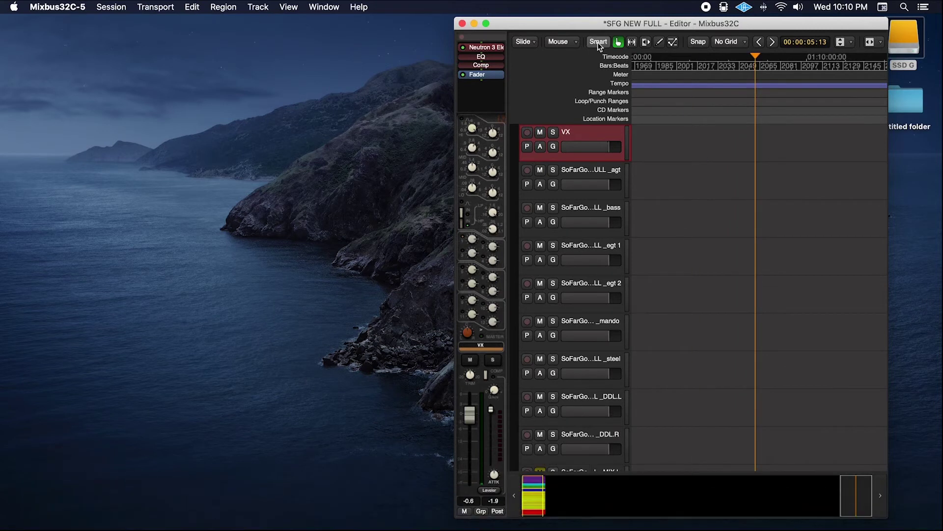
pyautogui.moveTo(532, 528)
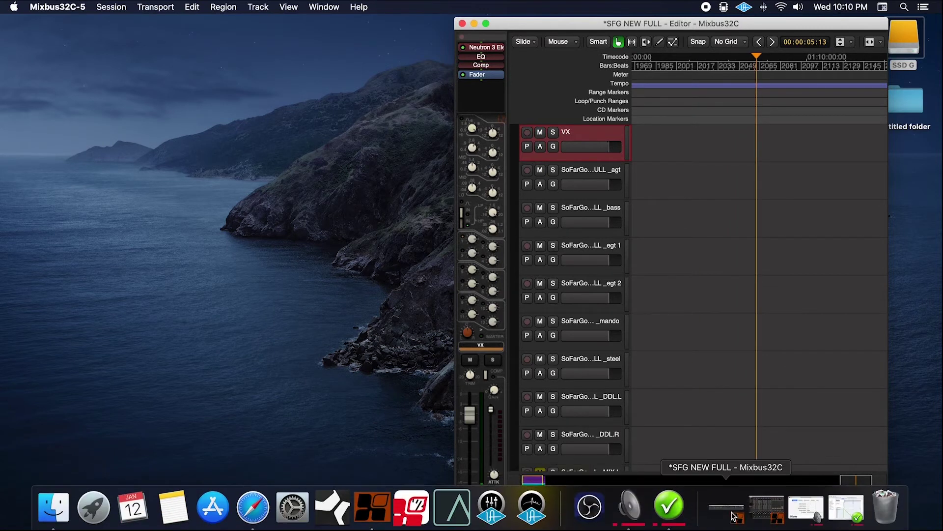
pyautogui.click(726, 514)
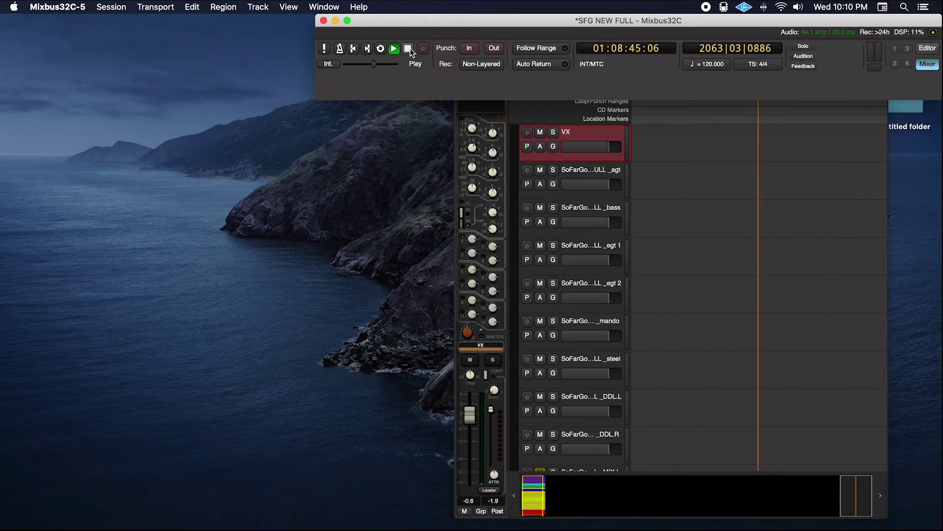
pyautogui.click(354, 47)
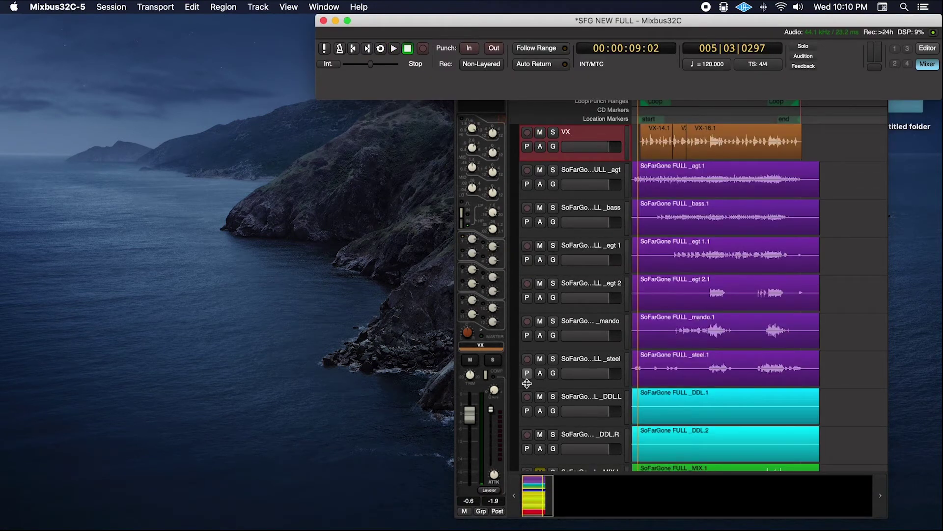
pyautogui.moveTo(588, 525)
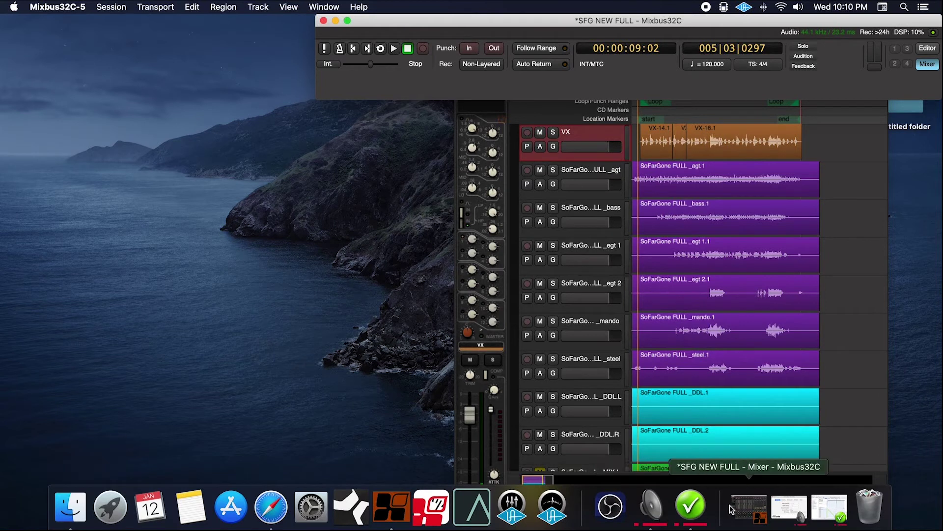
pyautogui.click(744, 507)
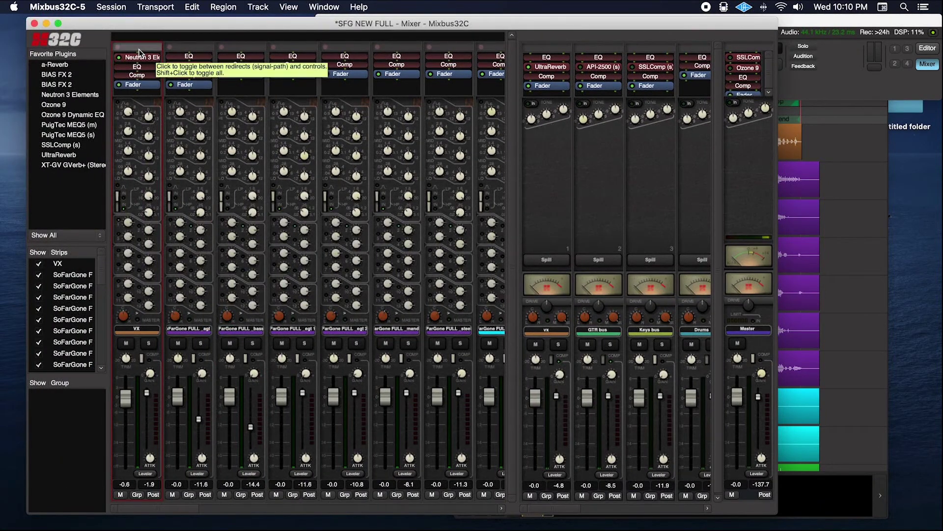
# Check the vx, GTR and Keys bus outputs (Out 15/16, 9/10, 11/12), then reveal VX track routing
pyautogui.moveTo(176, 509); pyautogui.dragTo(463, 508)
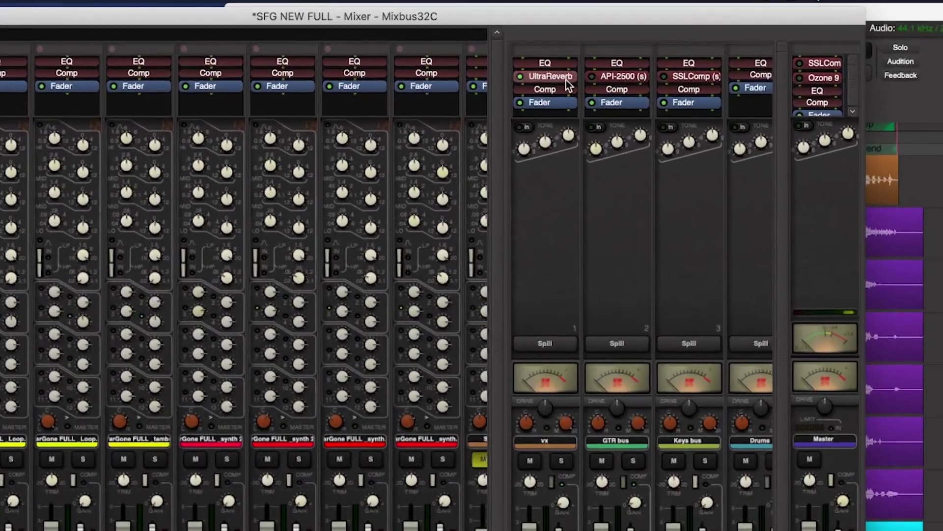
pyautogui.click(556, 51)
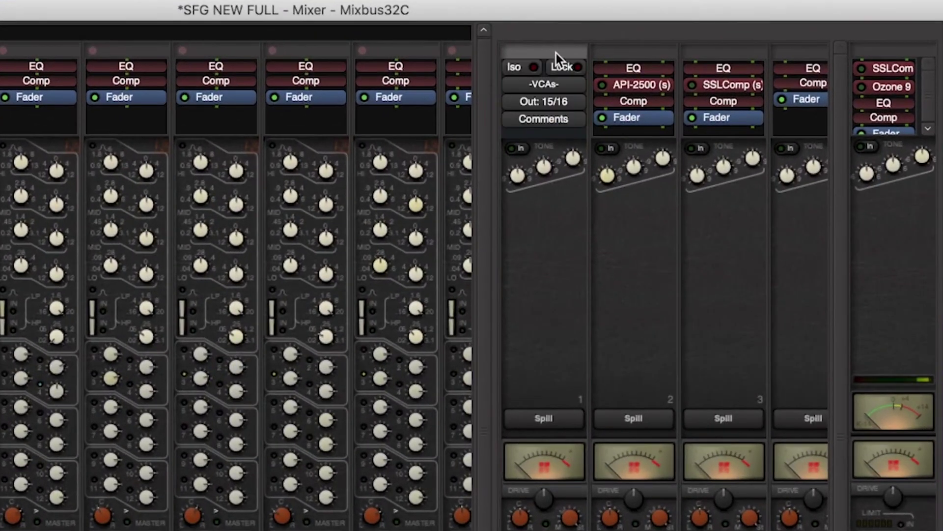
pyautogui.click(632, 57)
pyautogui.click(707, 54)
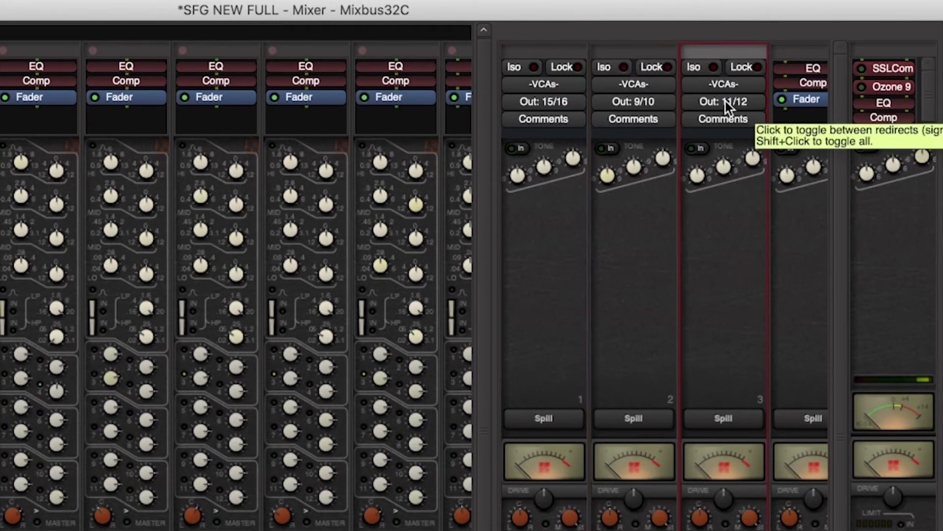
pyautogui.click(690, 54)
pyautogui.click(641, 52)
pyautogui.click(563, 52)
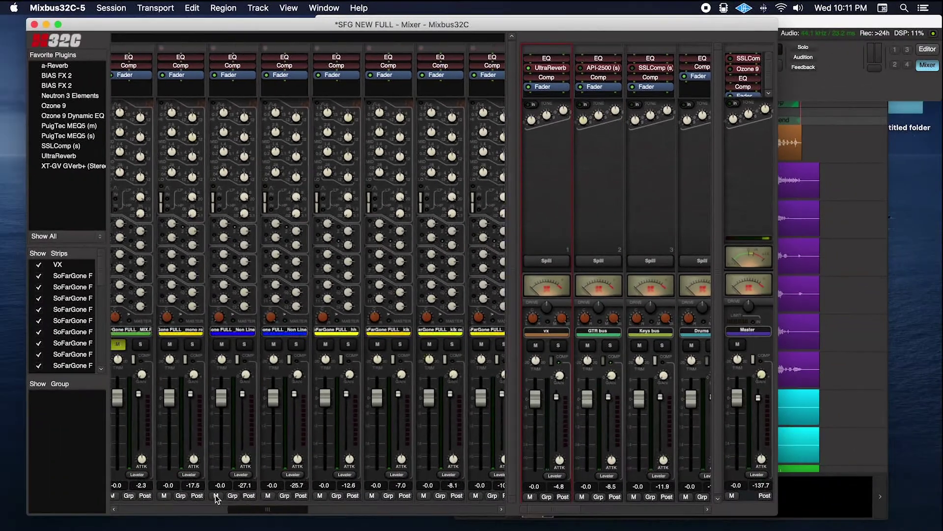
pyautogui.hscroll(-2, 131, 273)
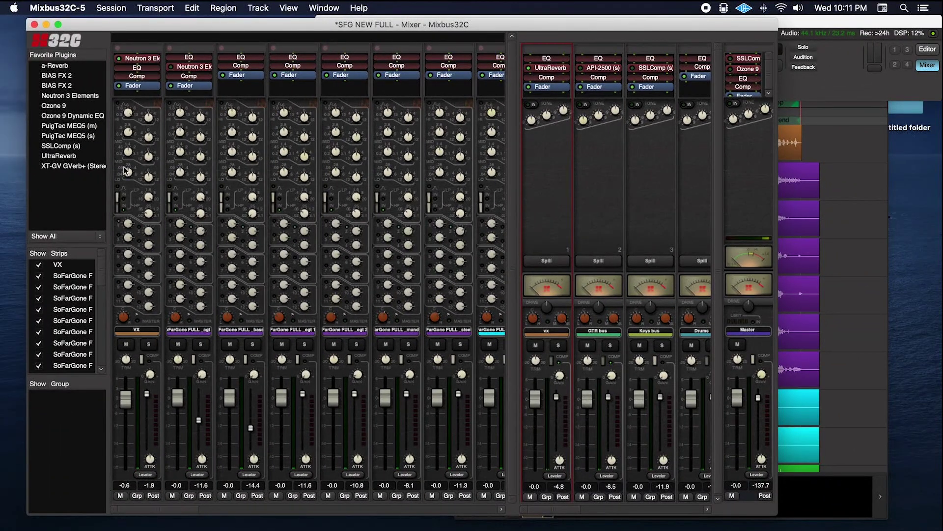
pyautogui.click(148, 47)
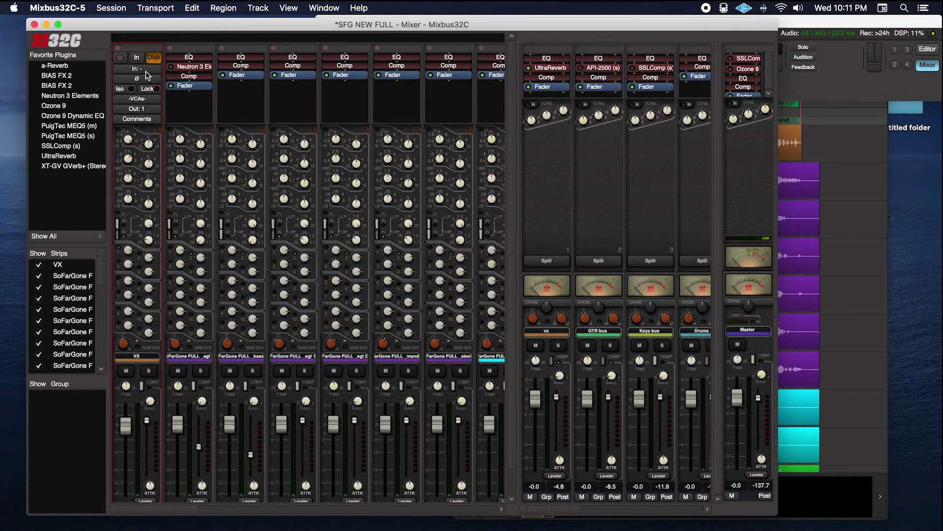
# Confirm VX feeds Out 1 of the out 1–16 port list and SoFarGone FULL _agt feeds Out 2
pyautogui.click(140, 112)
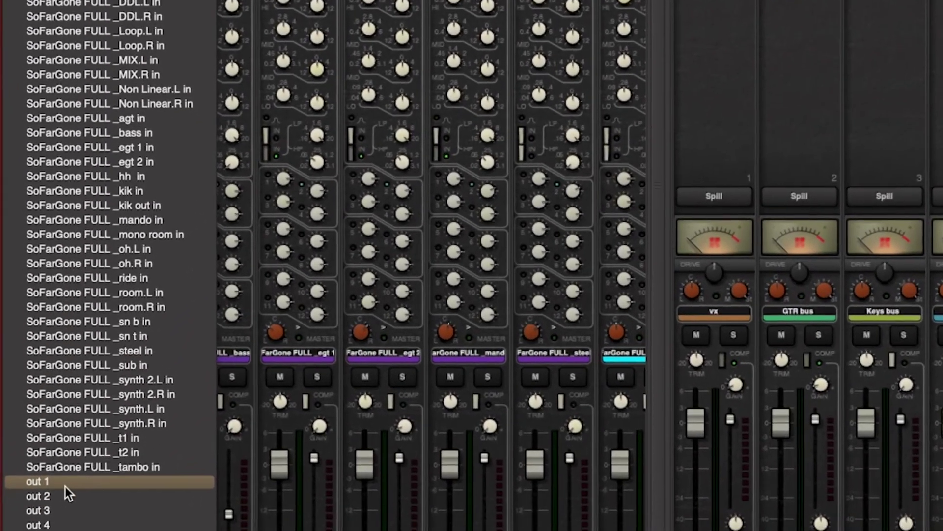
pyautogui.scroll(-3, 63, 496)
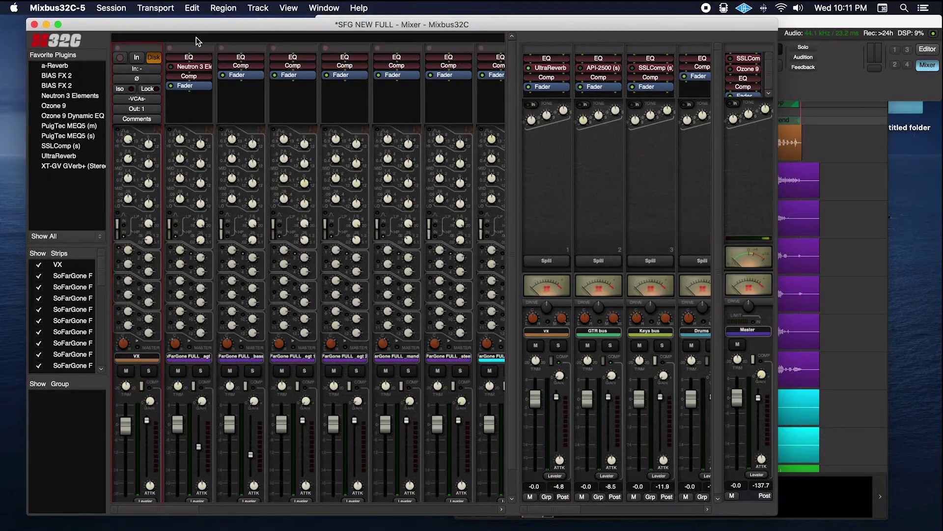
pyautogui.click(192, 46)
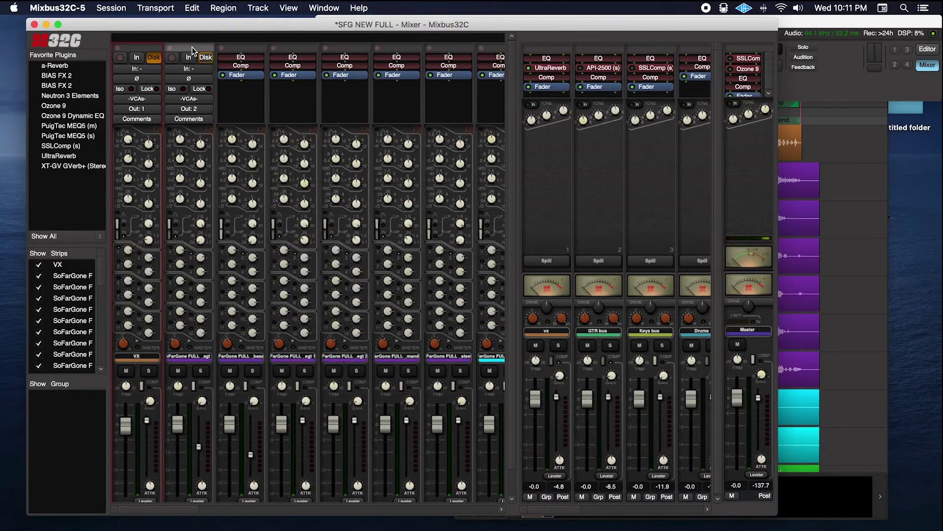
# Return the SoFarGone and VX strips to plugin view, bring the editor forward, and start playback
pyautogui.click(193, 46)
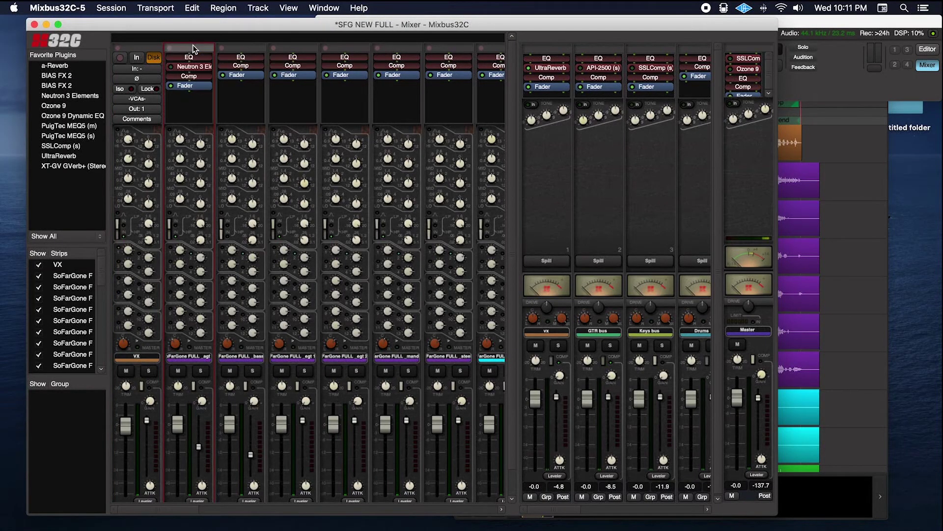
pyautogui.click(147, 48)
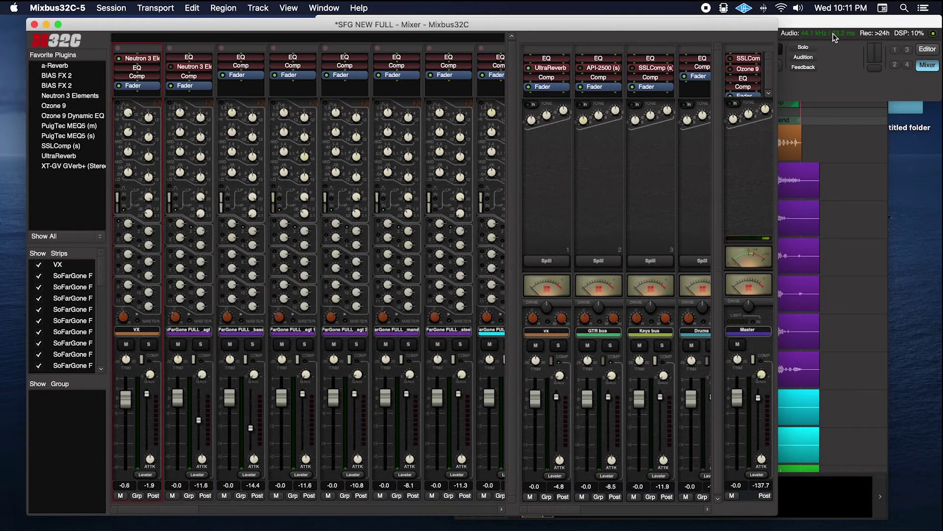
pyautogui.click(792, 20)
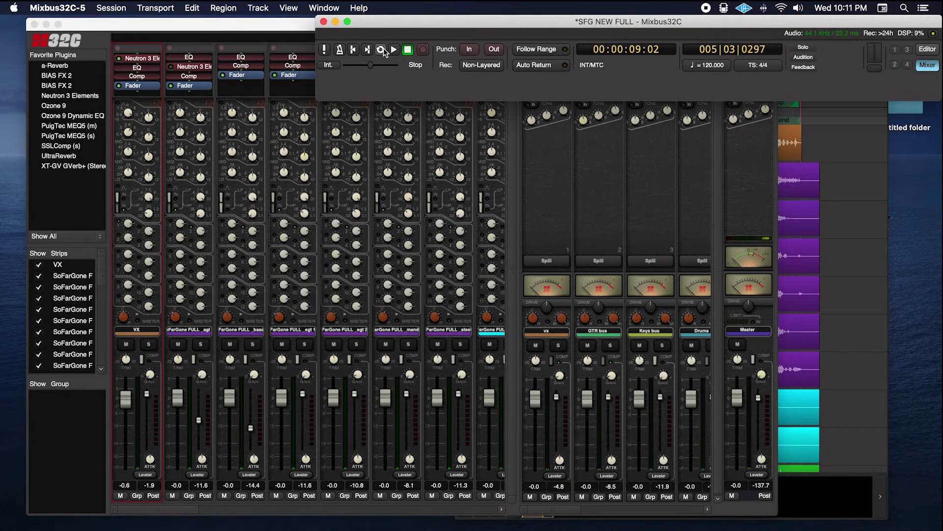
pyautogui.click(394, 50)
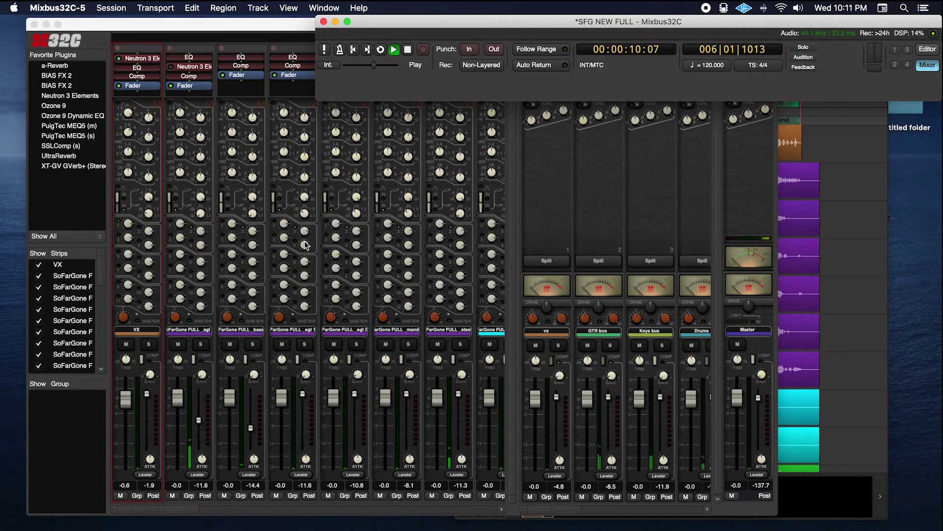